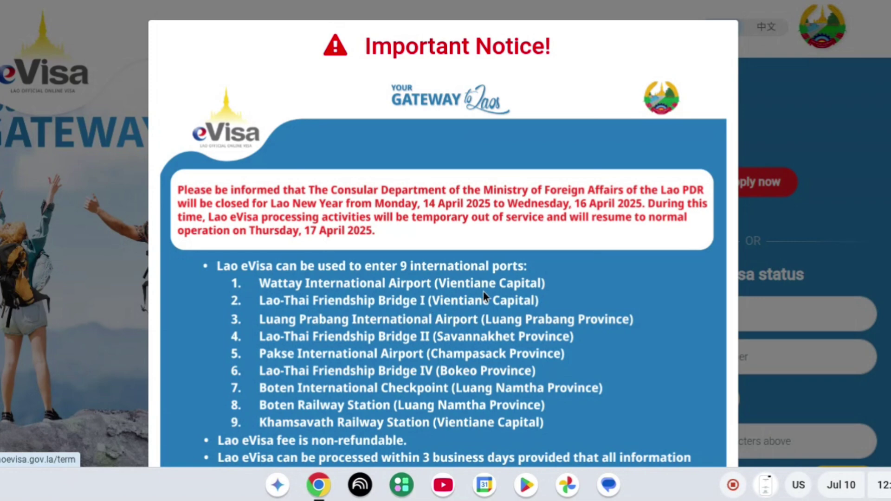
- Read through the Important Notice, accept it with I Agree, and scroll down the home page
scroll(484, 296, down, 2)
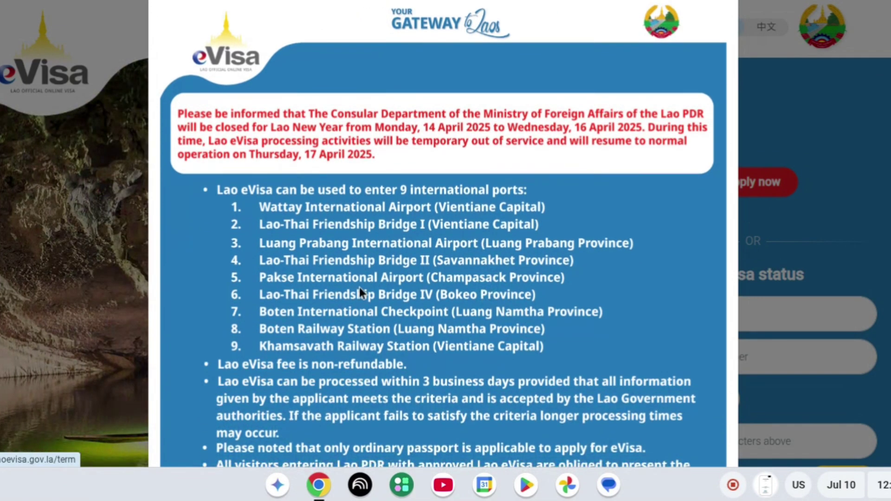
scroll(355, 325, down, 1)
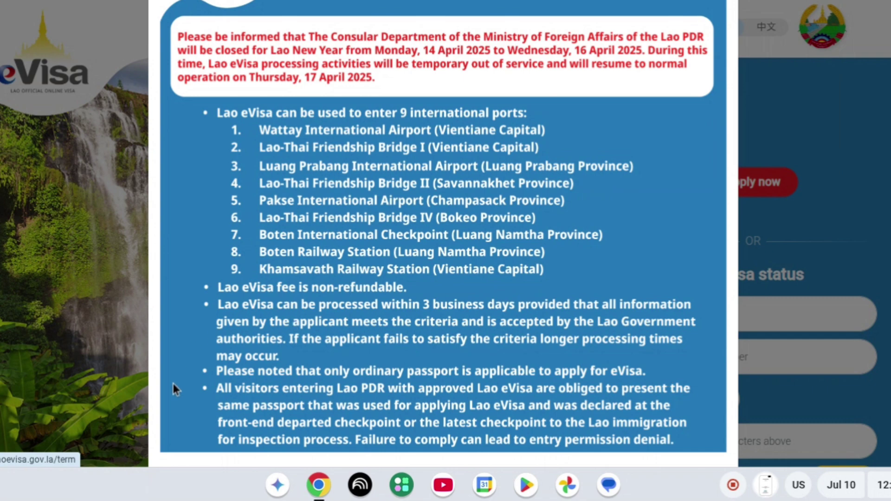
scroll(255, 404, down, 2)
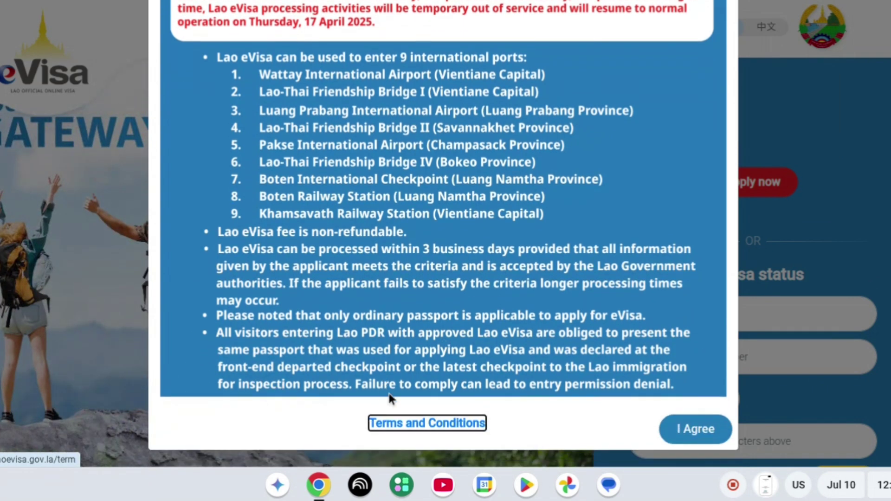
click(710, 428)
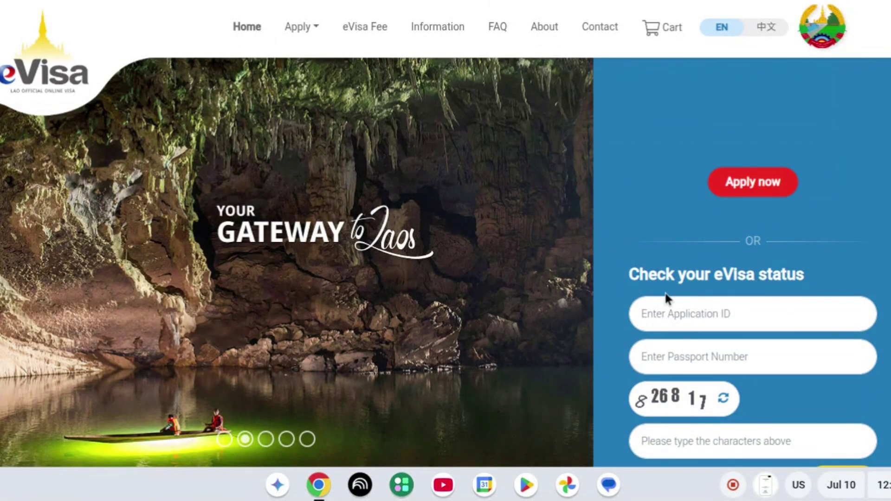
scroll(657, 325, down, 2)
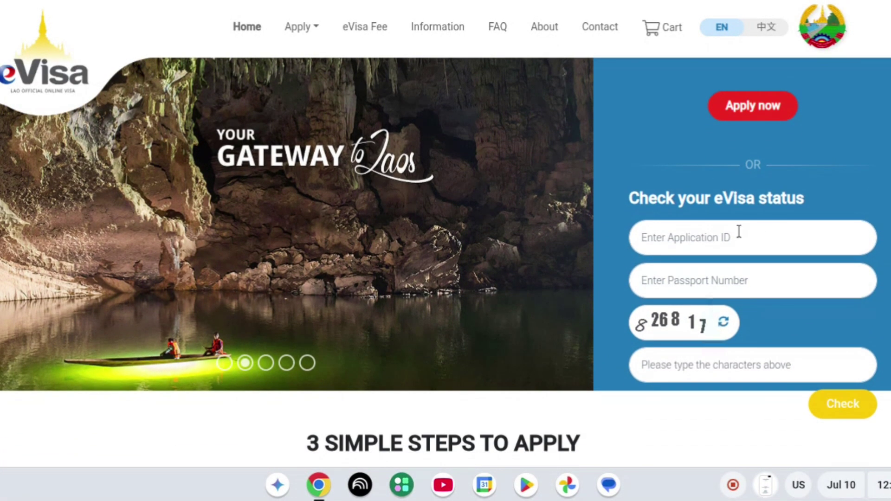
scroll(768, 222, down, 5)
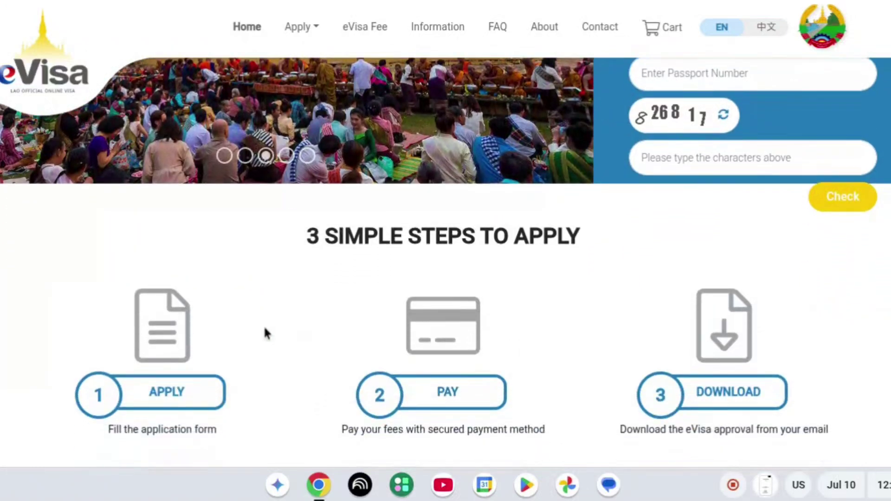
scroll(597, 390, down, 3)
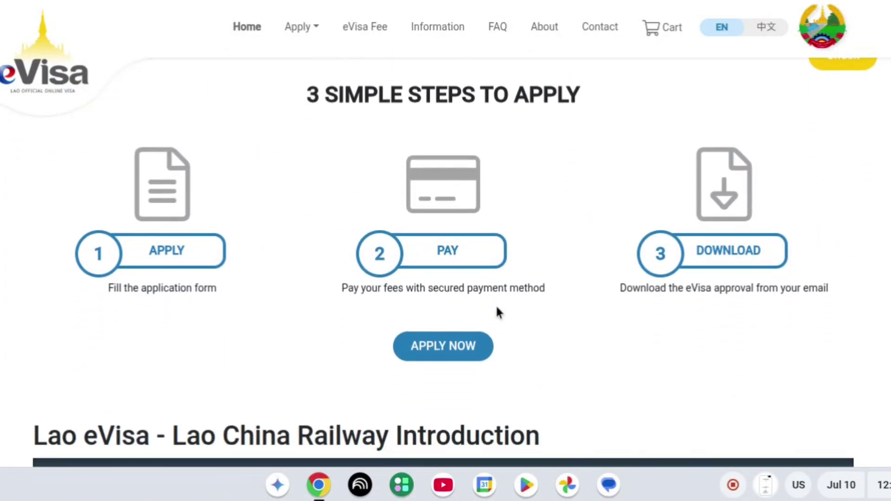
- Start a new application with India as passport country and Ordinary as travel document type
click(462, 347)
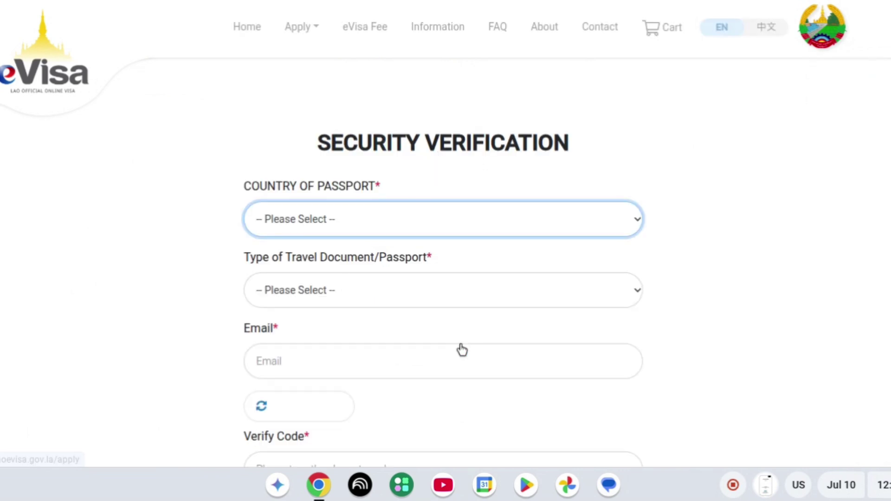
click(439, 223)
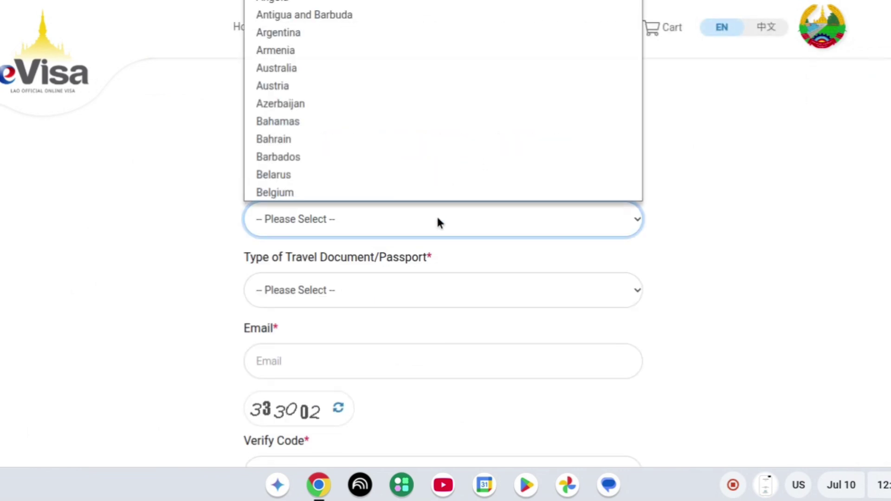
key(i)
key(n)
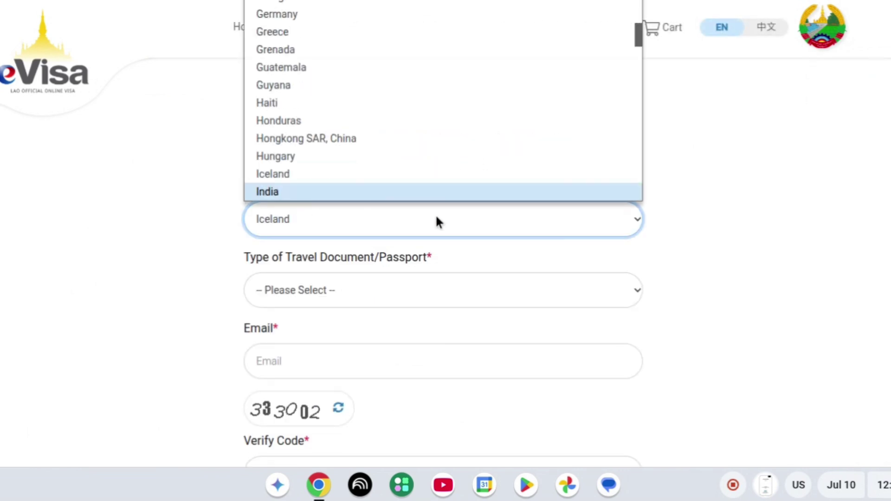
key(Return)
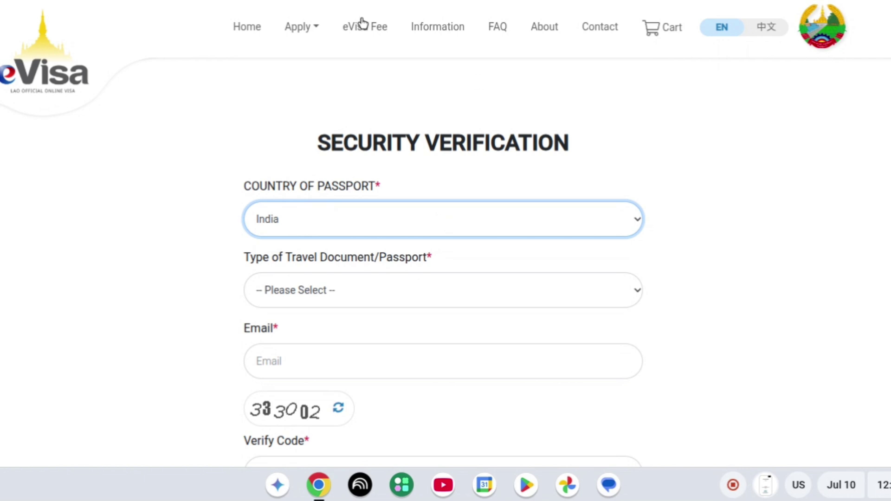
click(334, 296)
click(327, 335)
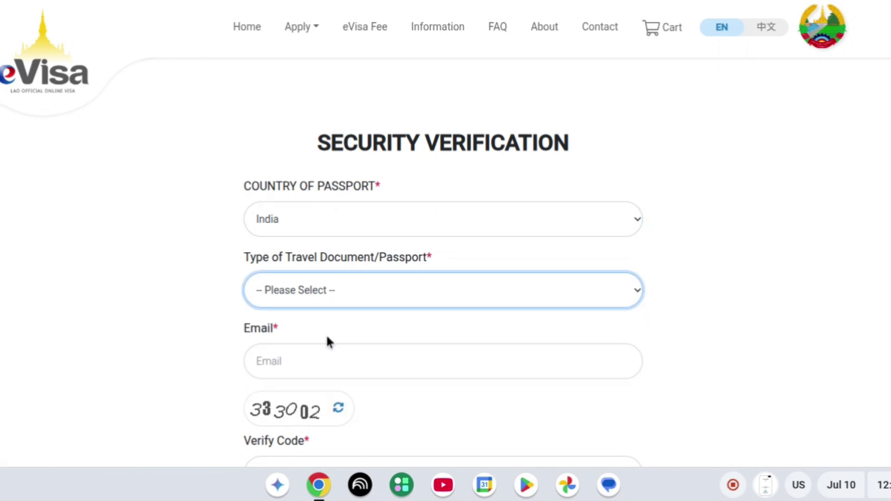
- Enter the applicant's e-mail address and the security verification code, then submit the form
click(334, 357)
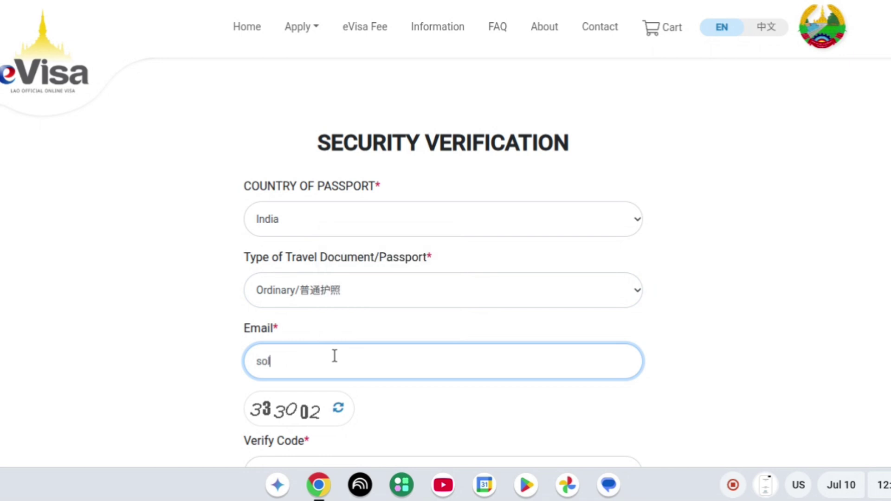
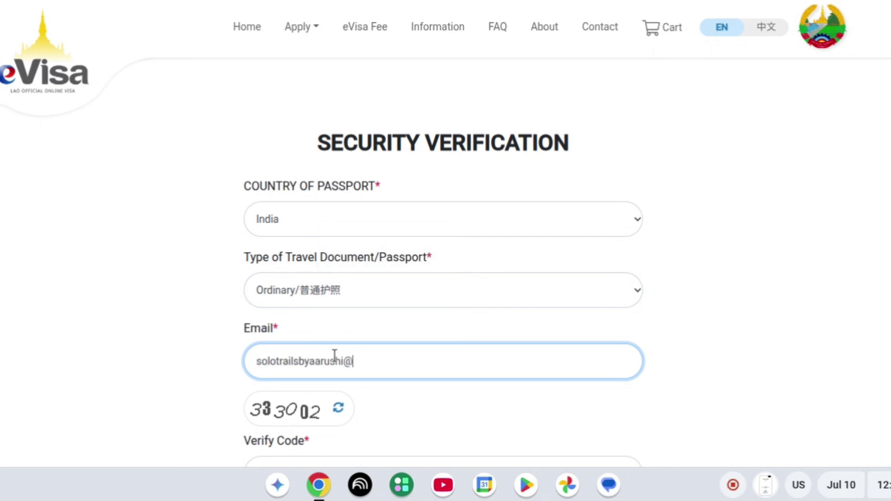
scroll(332, 367, down, 2)
click(321, 394)
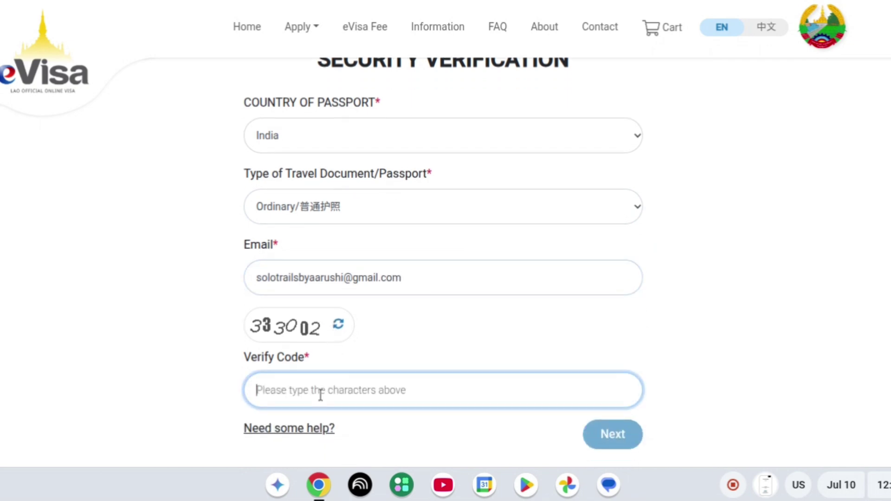
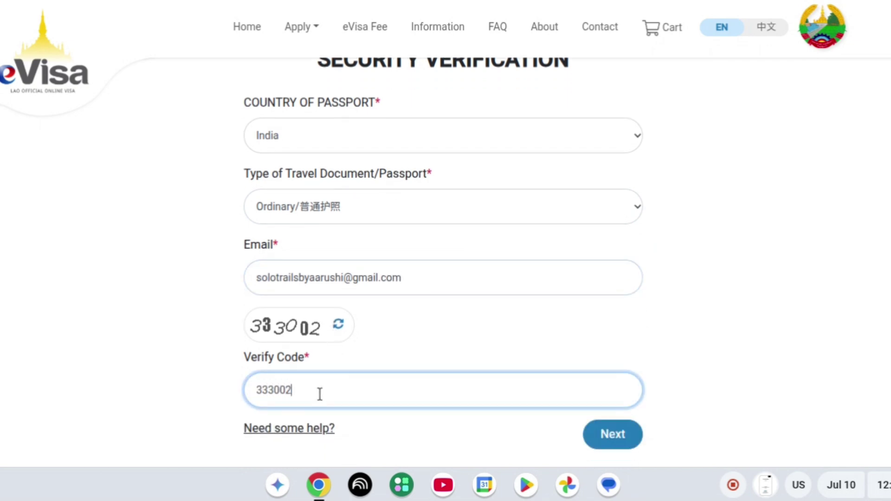
click(601, 427)
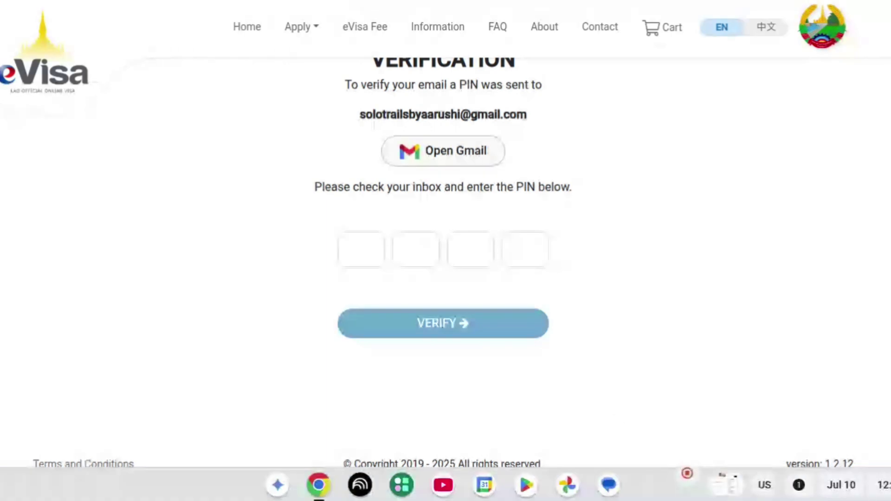
- Enter the four-digit PIN received by e-mail to verify the address
click(356, 249)
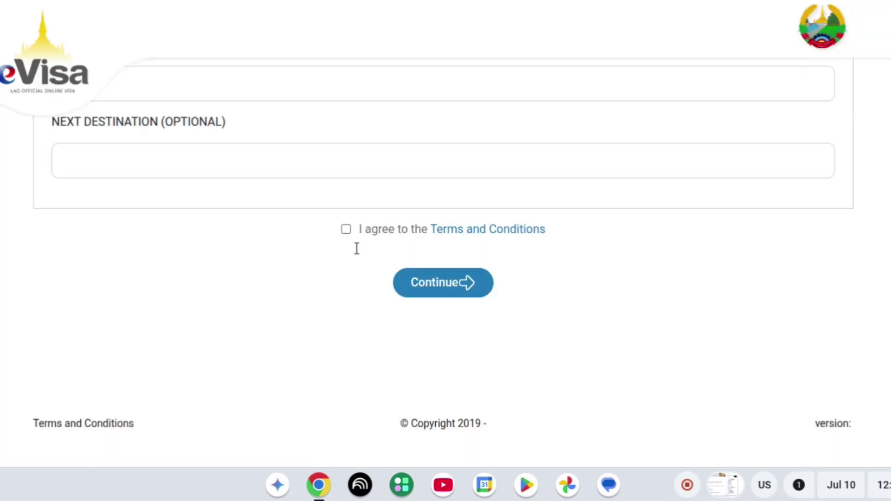
- Scroll up and down through the eVisa application form to review its sections
scroll(357, 249, up, 2)
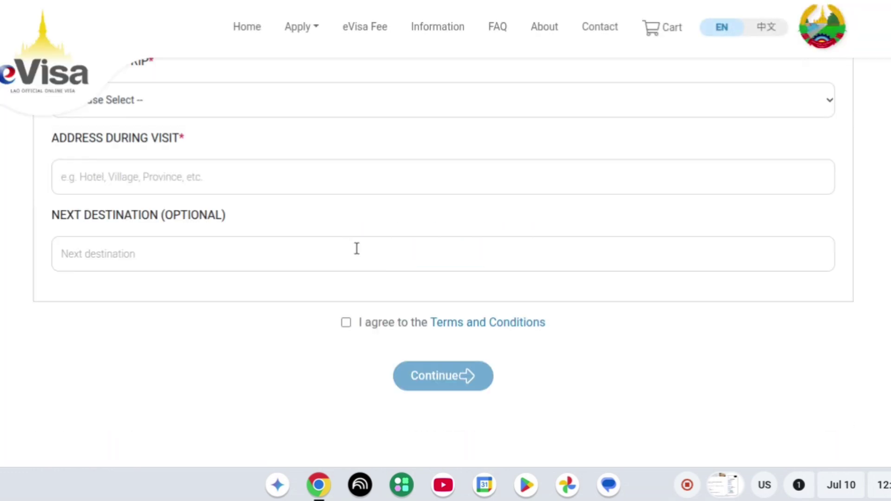
scroll(357, 250, up, 4)
scroll(356, 253, down, 1)
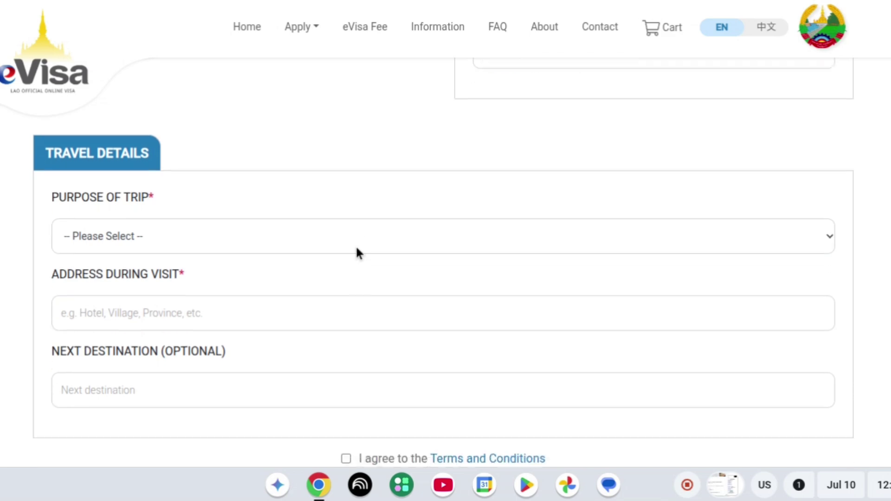
scroll(356, 253, up, 2)
scroll(356, 249, up, 12)
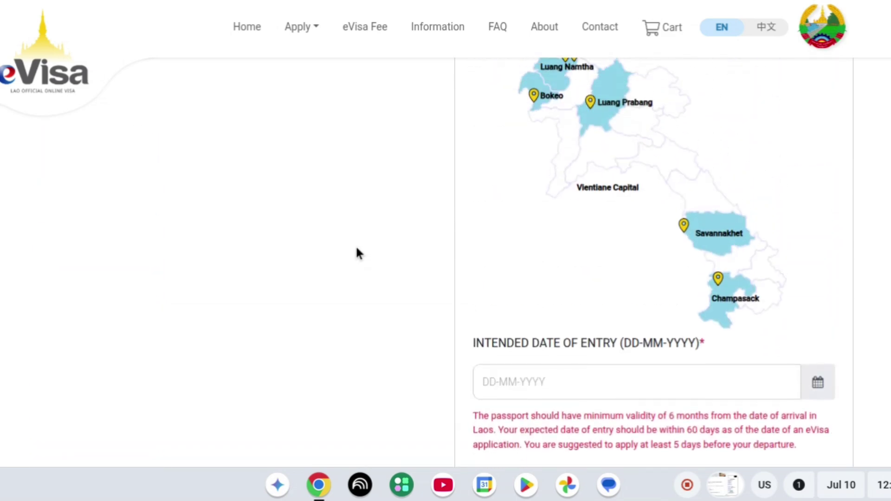
scroll(357, 250, up, 15)
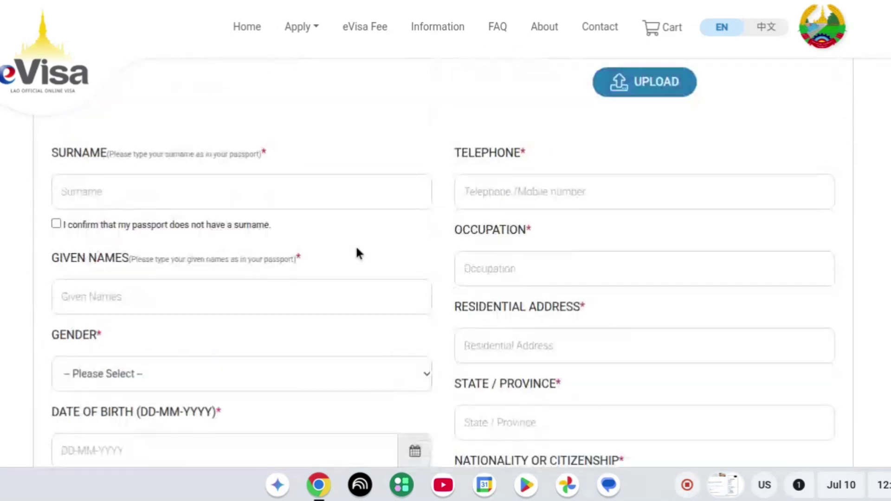
scroll(356, 253, down, 3)
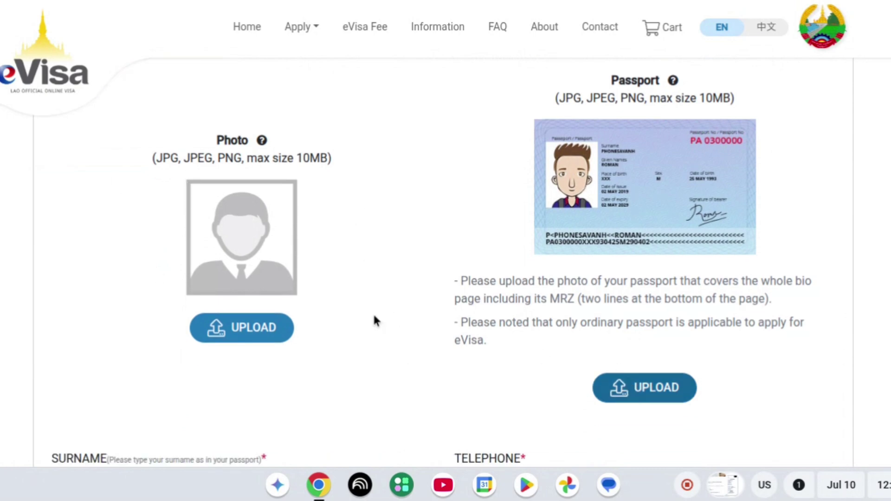
scroll(324, 338, down, 7)
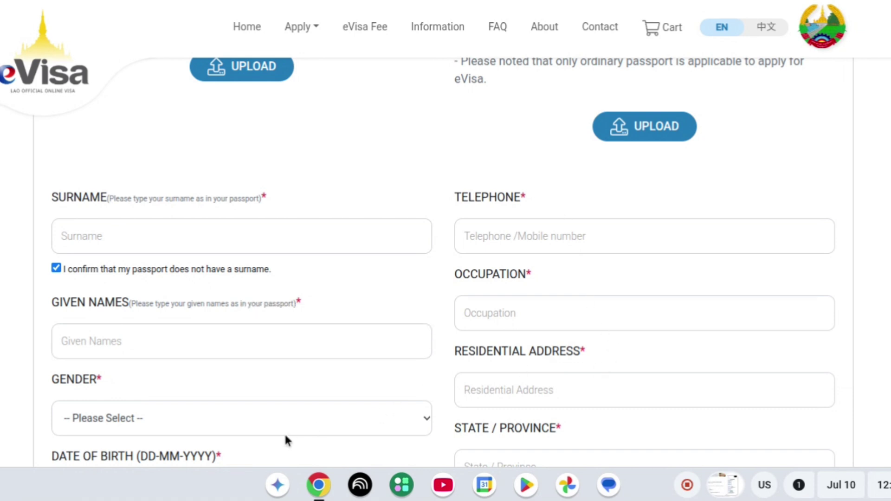
scroll(285, 438, down, 6)
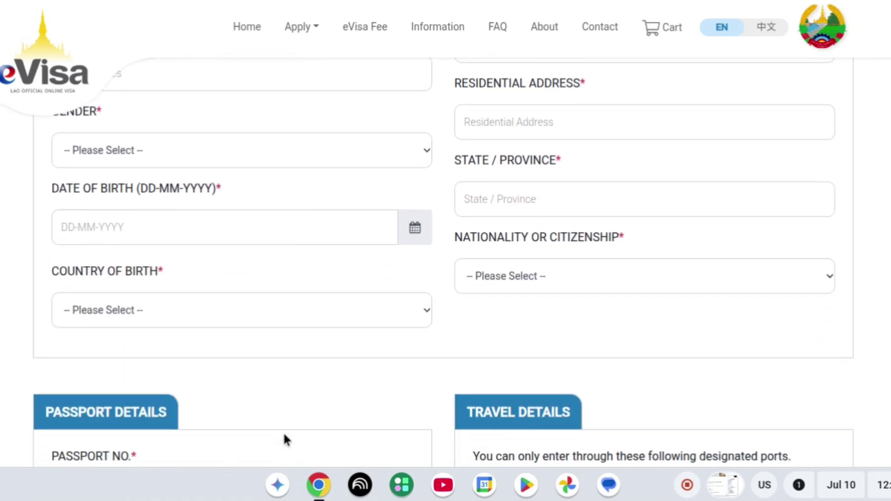
scroll(493, 427, down, 5)
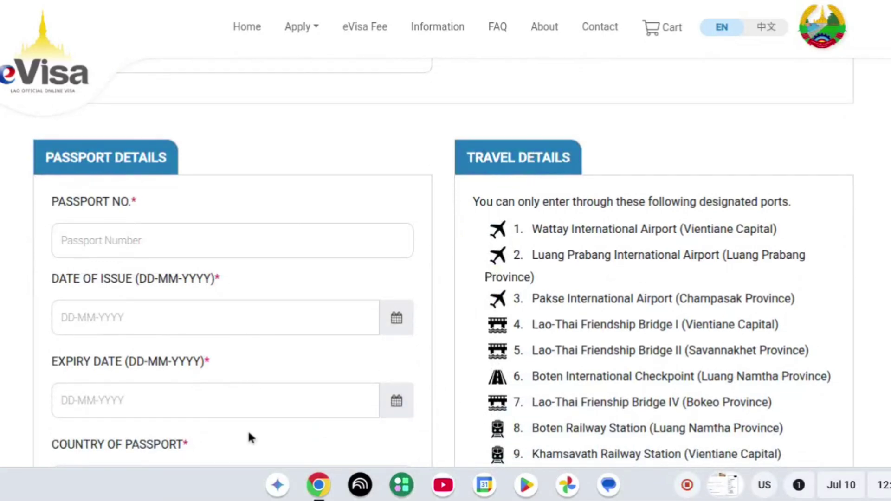
scroll(249, 437, down, 4)
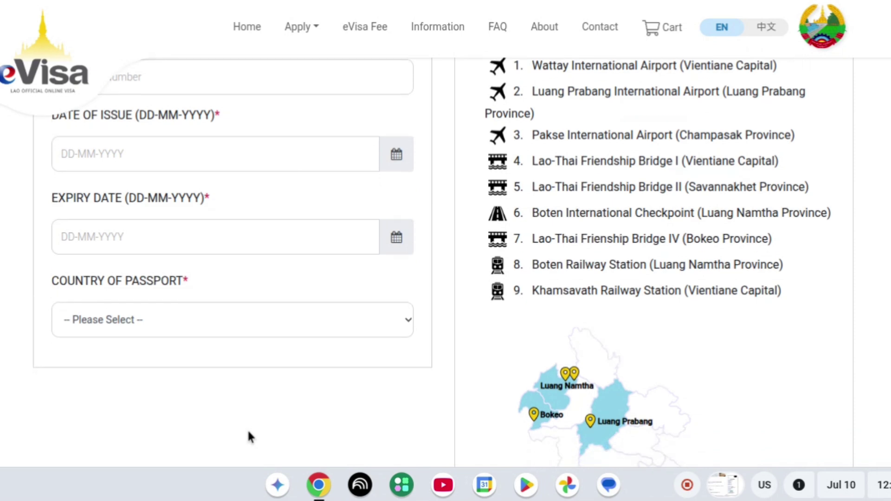
scroll(441, 262, up, 2)
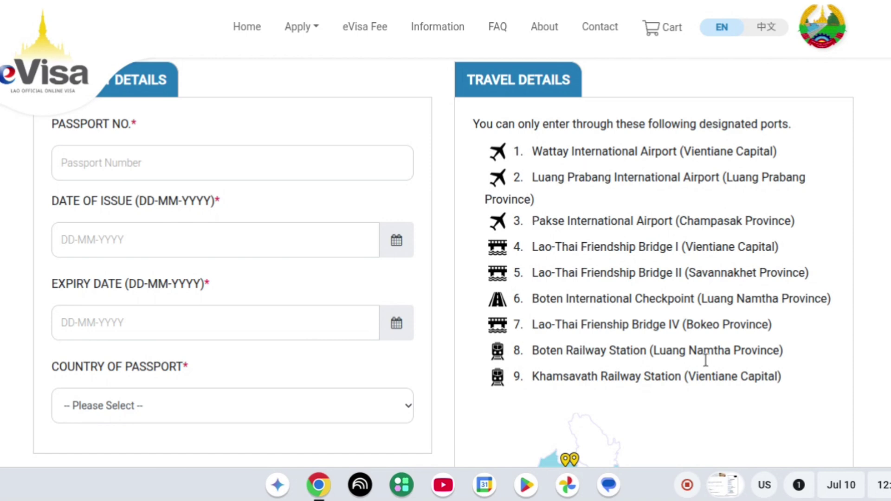
scroll(713, 375, down, 3)
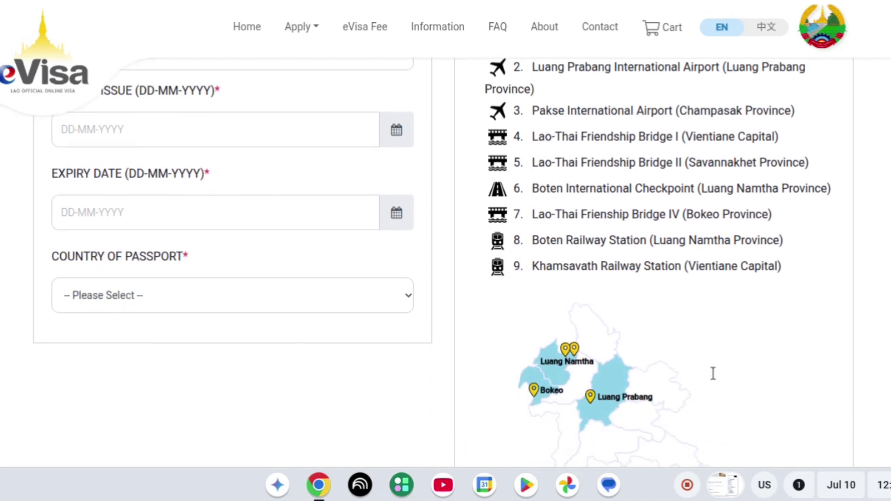
scroll(713, 374, down, 7)
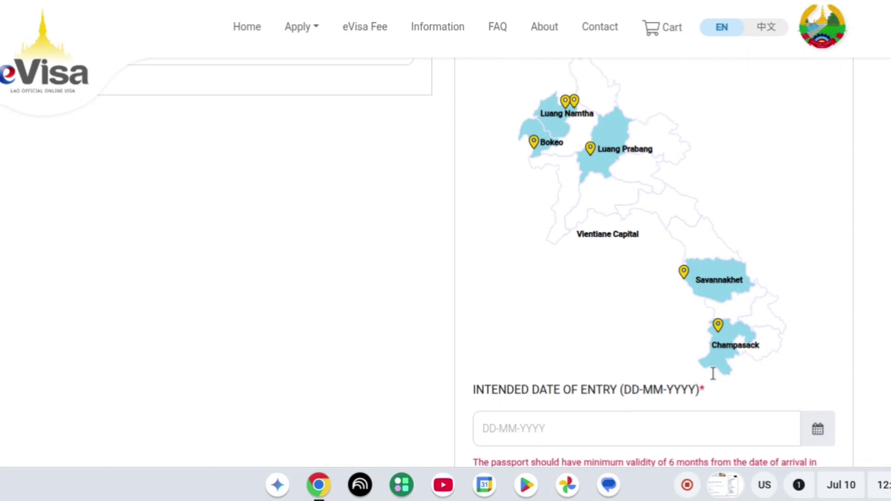
scroll(714, 374, down, 1)
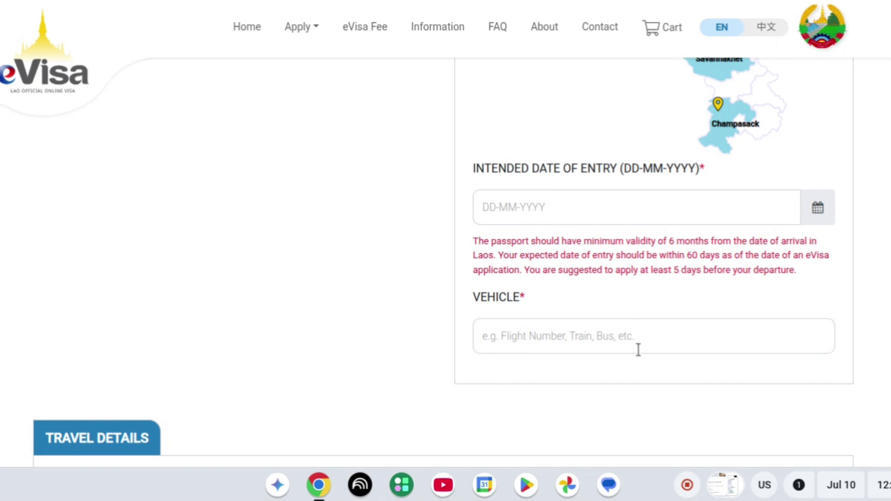
scroll(638, 349, down, 5)
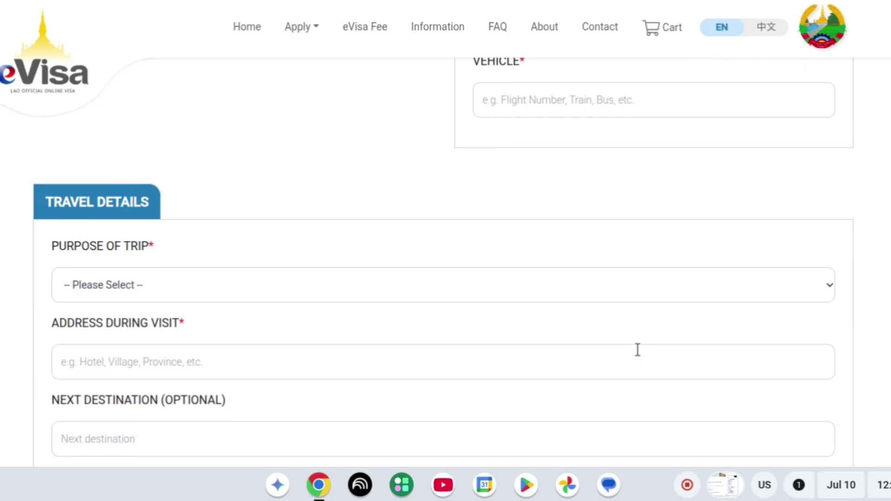
- Choose Travel as the purpose of trip in Travel Details
click(170, 284)
click(163, 327)
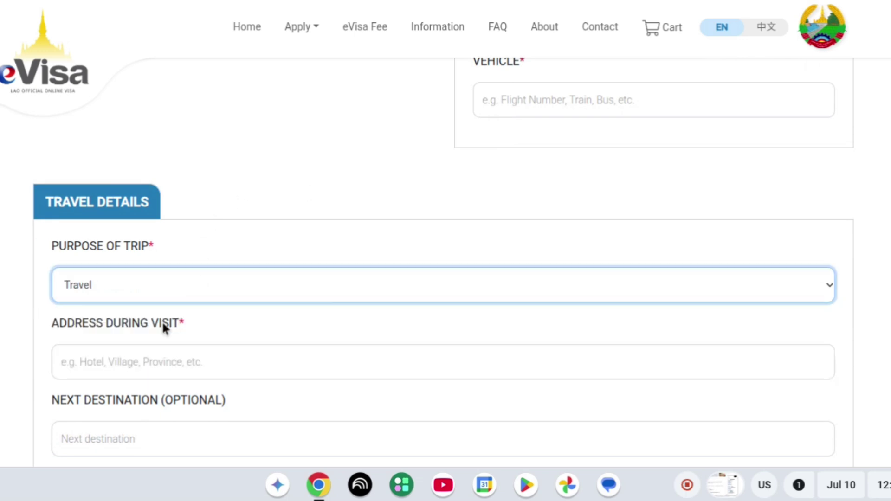
scroll(175, 370, down, 3)
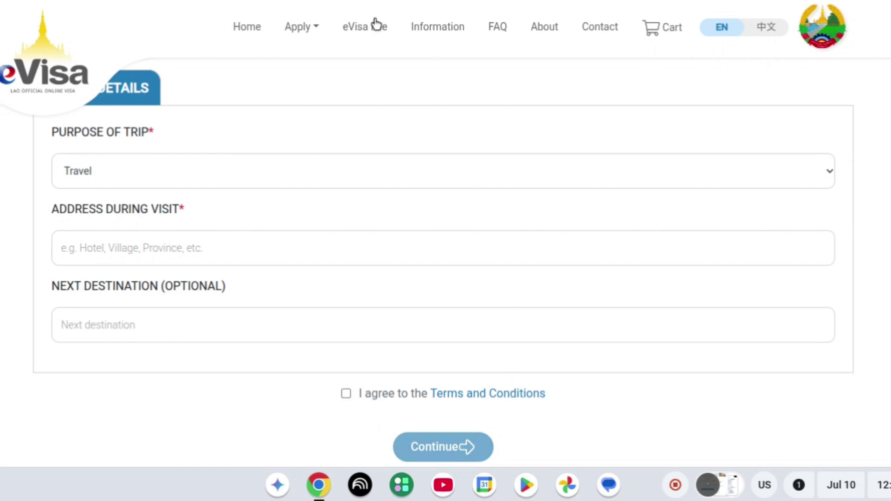
- Calculate the eVisa fee for India (US$ 50.00 per applicant), then visit the Information page
click(365, 30)
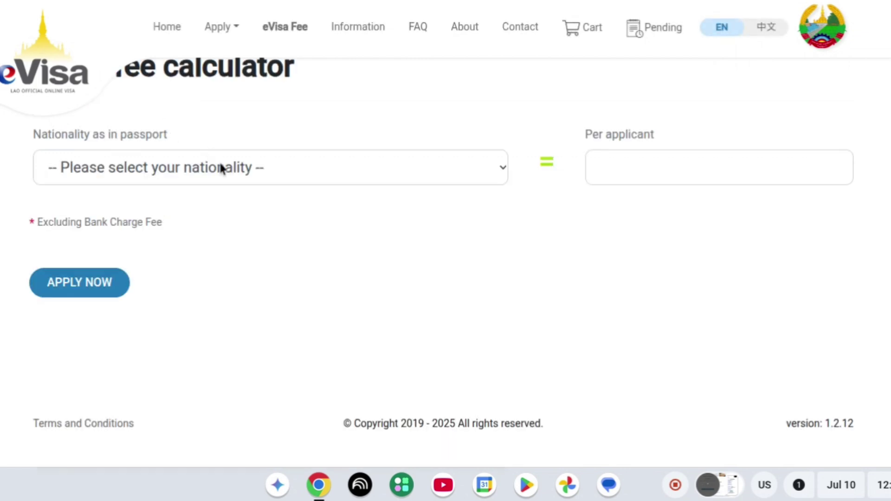
click(221, 168)
text(ind)
key(Return)
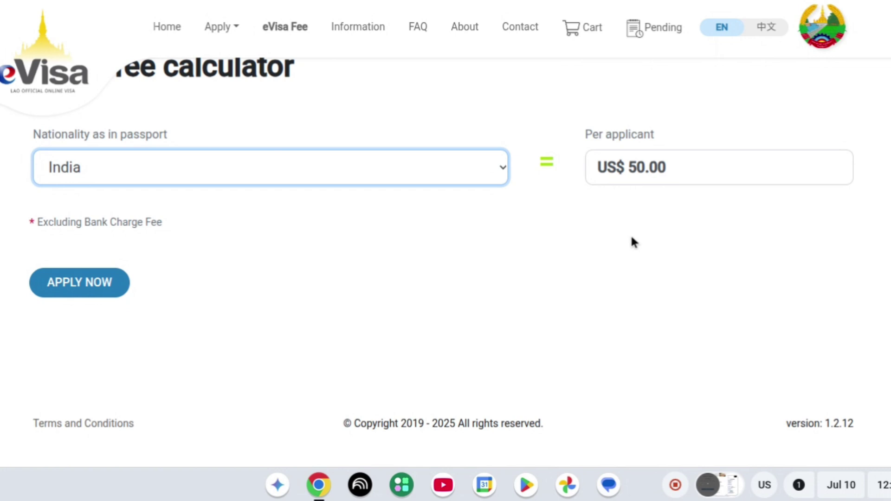
click(367, 28)
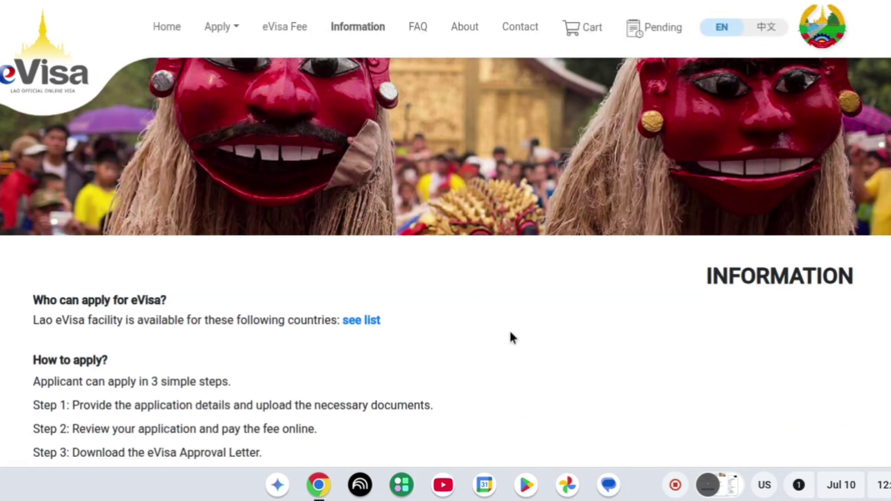
scroll(452, 260, down, 3)
scroll(449, 268, down, 1)
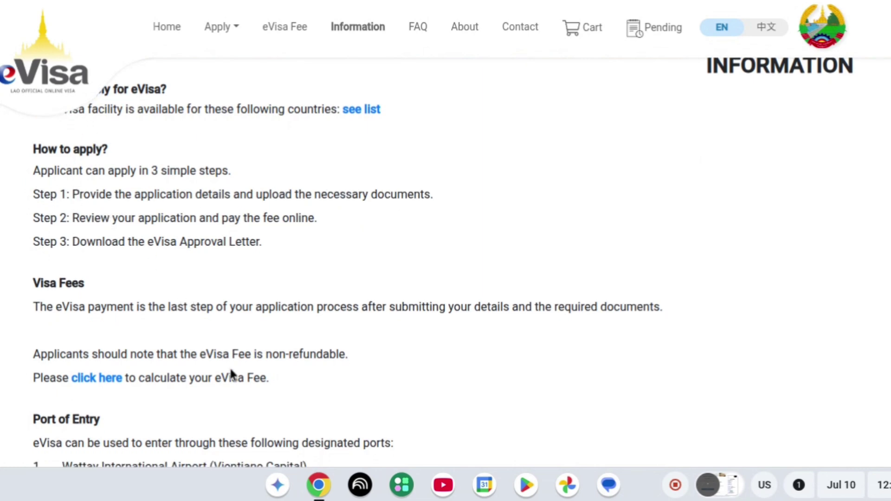
scroll(246, 276, down, 3)
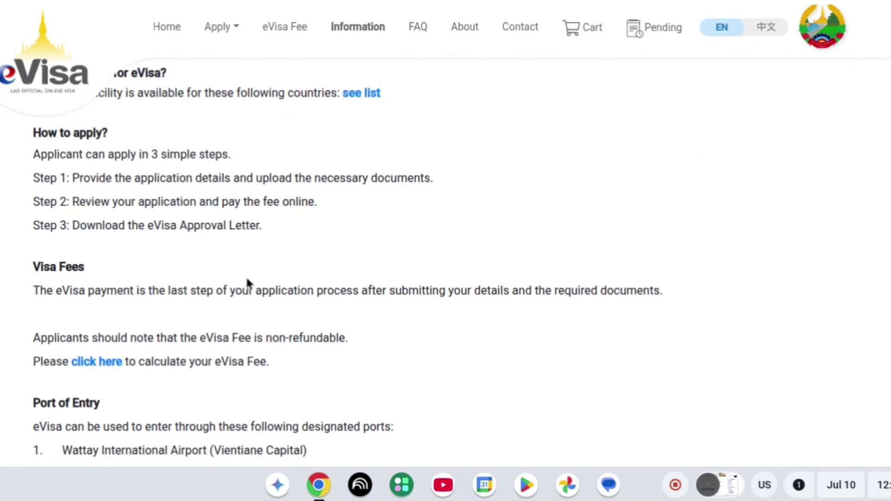
scroll(246, 277, down, 5)
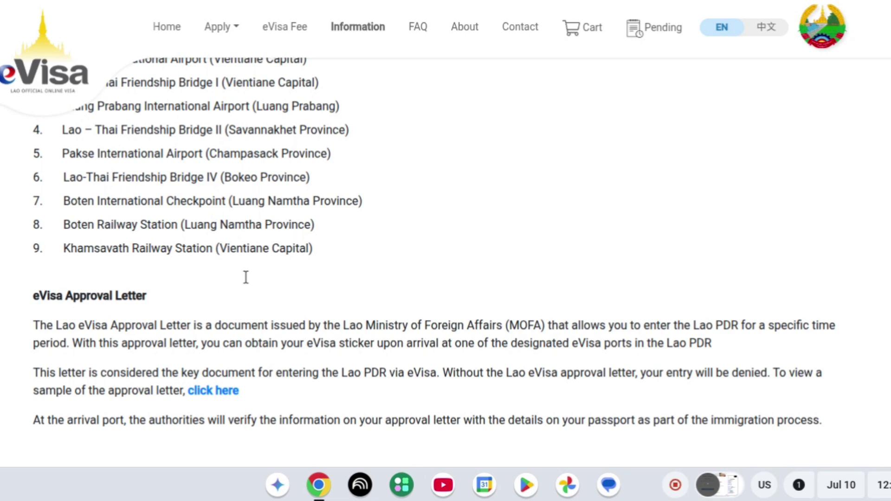
scroll(246, 277, down, 4)
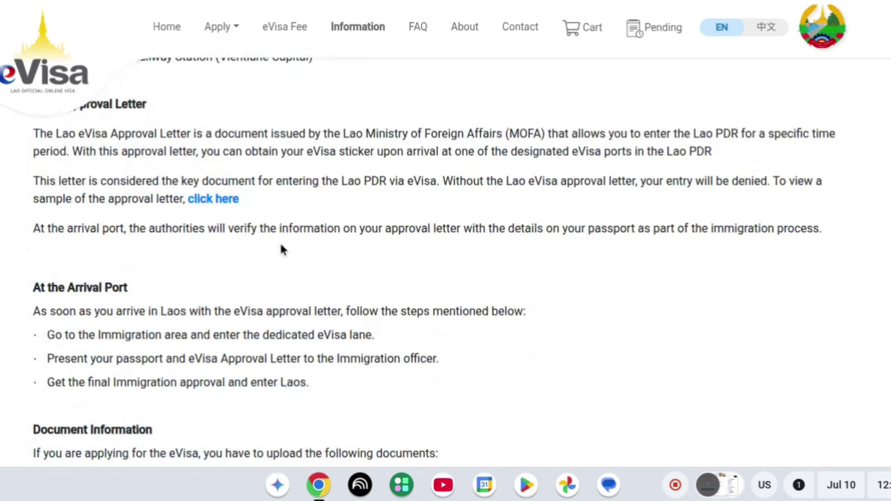
scroll(299, 356, down, 4)
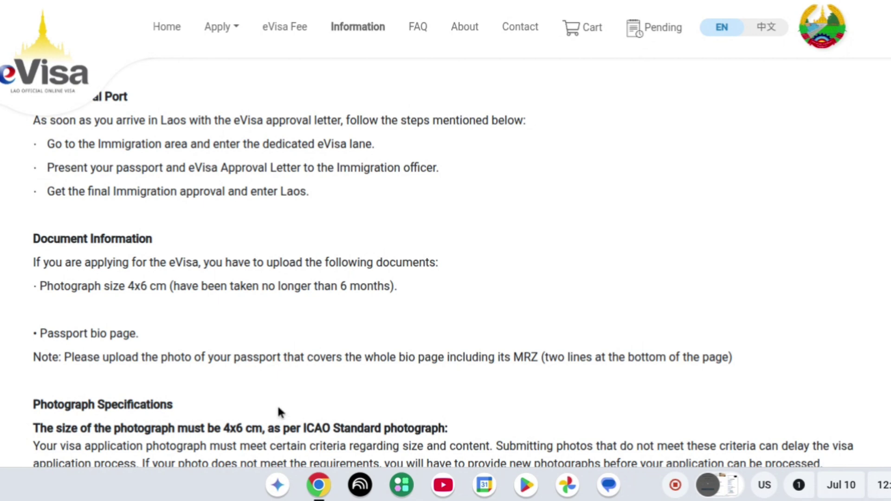
scroll(278, 409, down, 5)
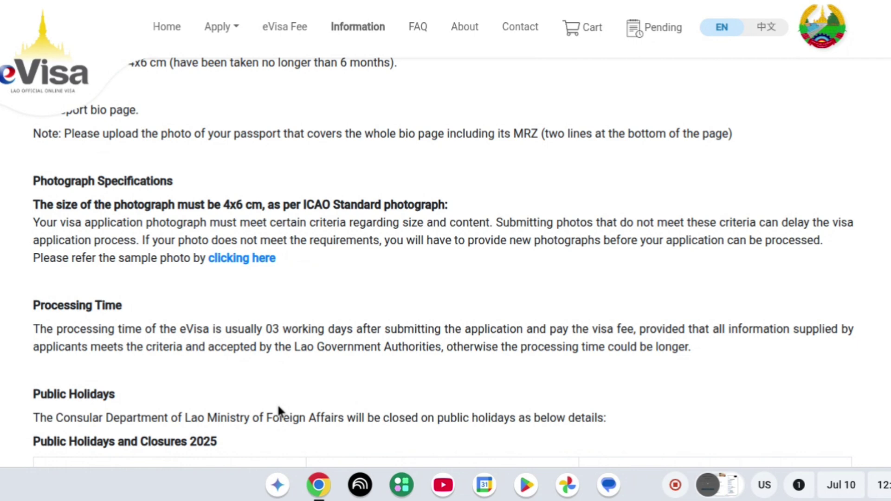
scroll(278, 407, down, 3)
scroll(278, 411, down, 6)
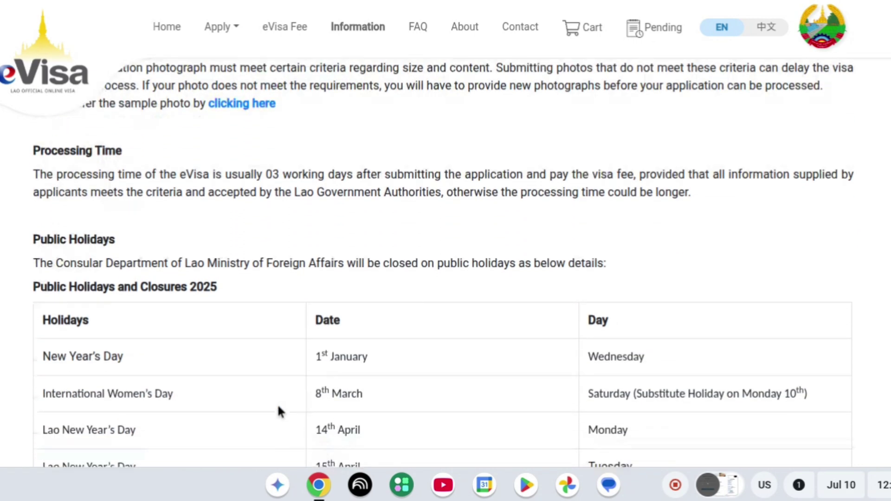
scroll(279, 411, down, 3)
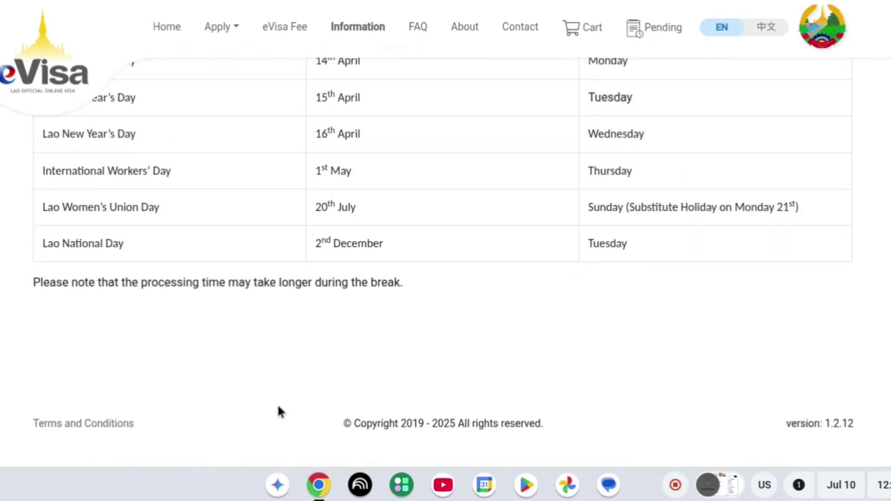
- Visit the Contact and About Lao eVisa pages, ending on the FAQ page
click(514, 34)
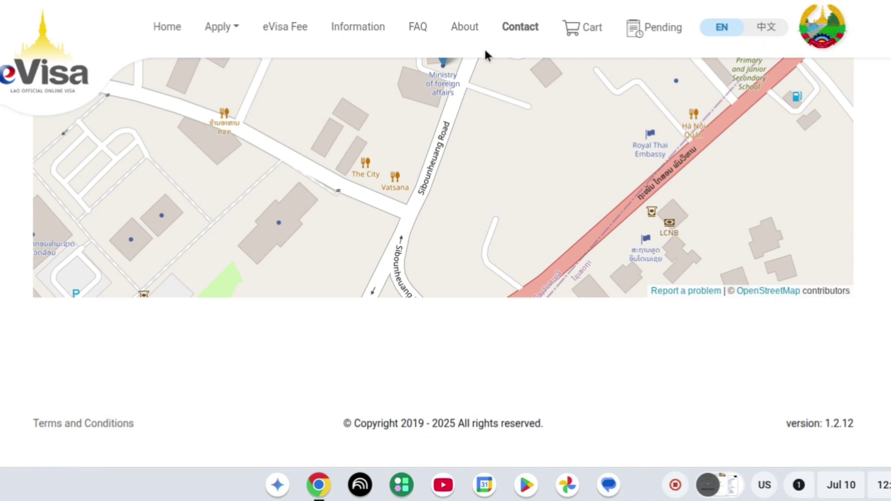
click(473, 40)
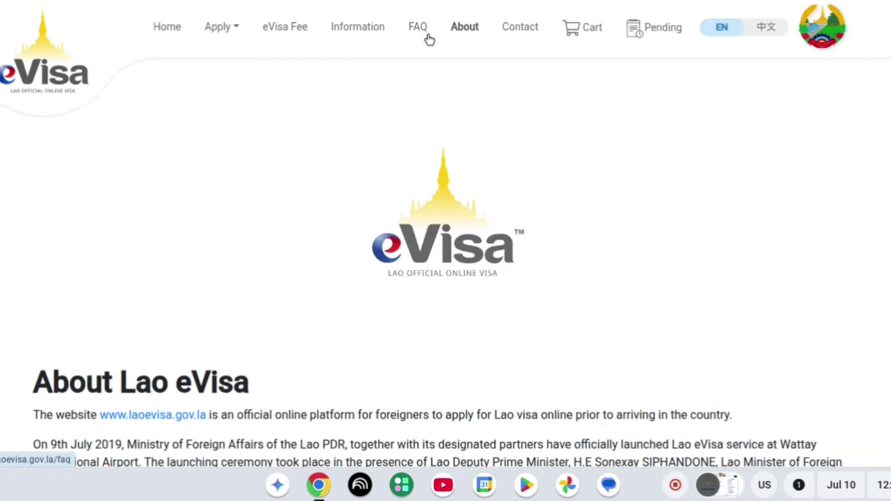
click(427, 38)
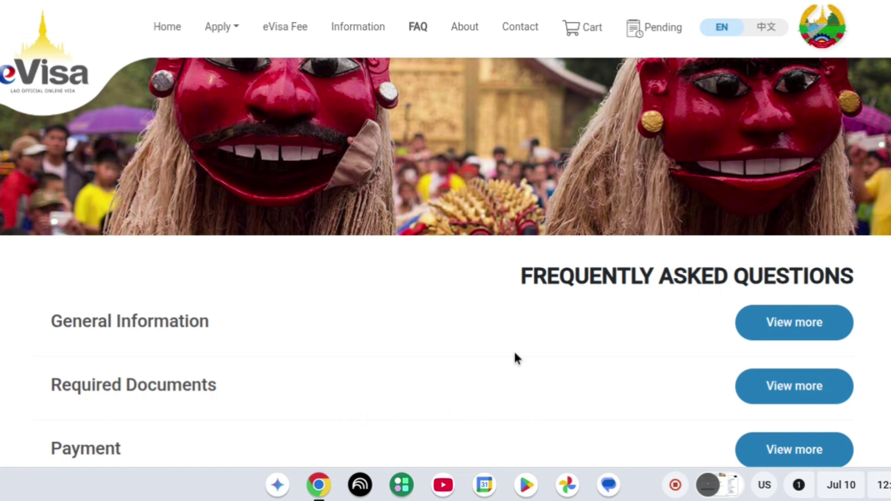
- Expand the Required Documents FAQ and scroll through its document, photo and passport answers
scroll(515, 355, down, 3)
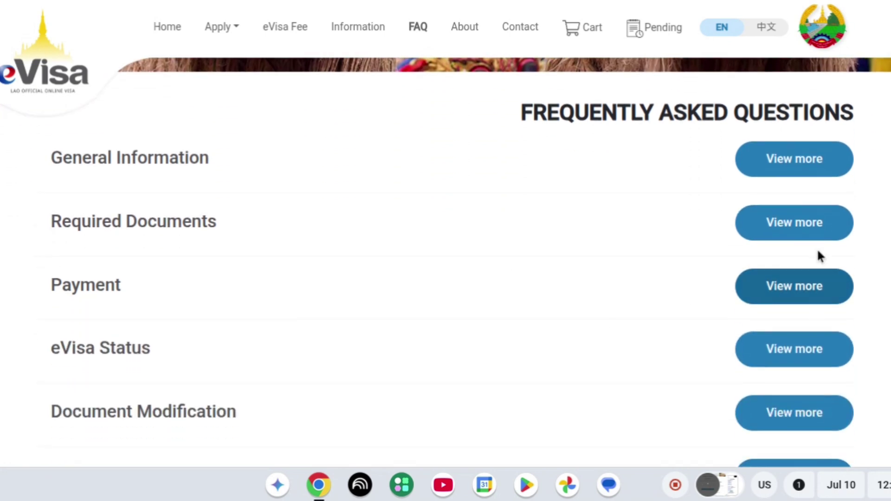
click(819, 229)
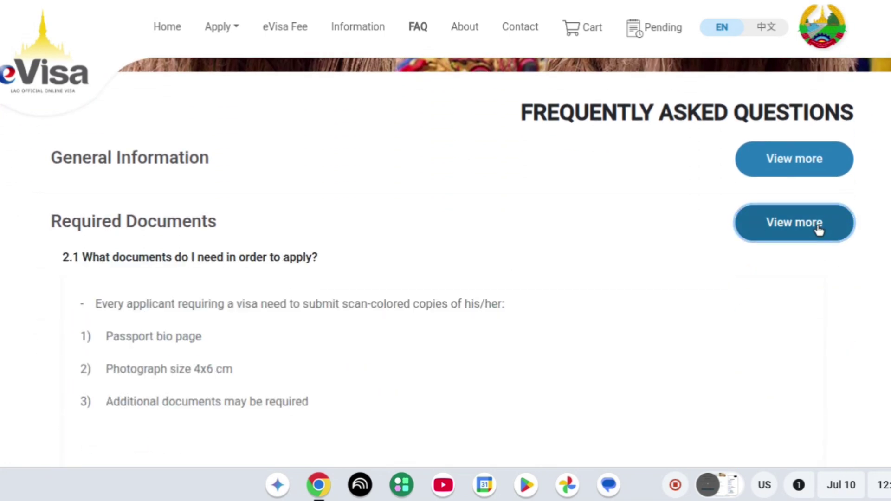
scroll(564, 351, down, 2)
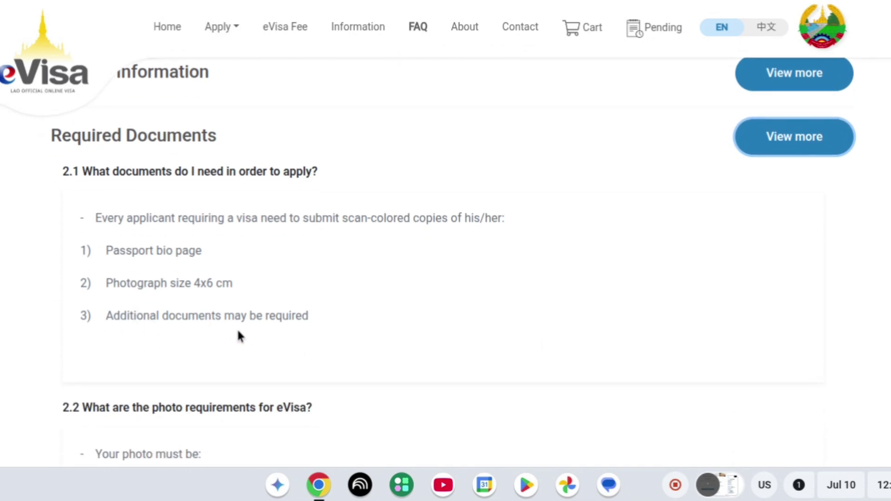
scroll(289, 341, down, 4)
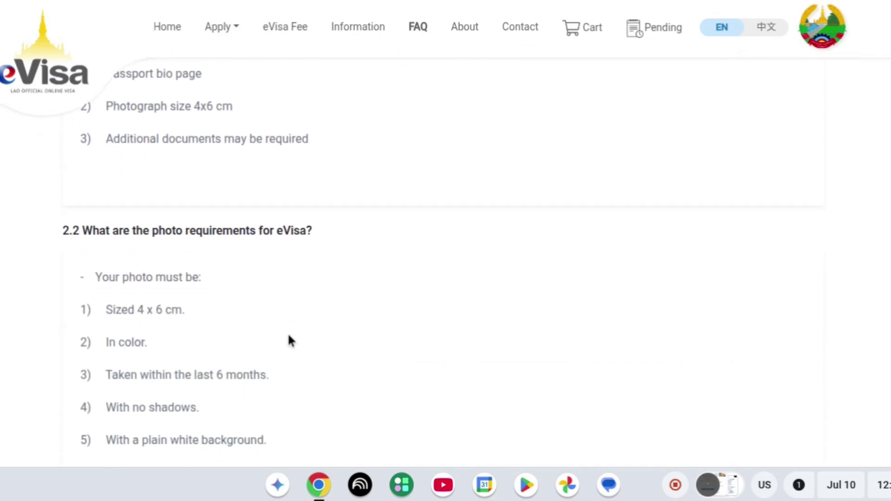
scroll(289, 340, down, 4)
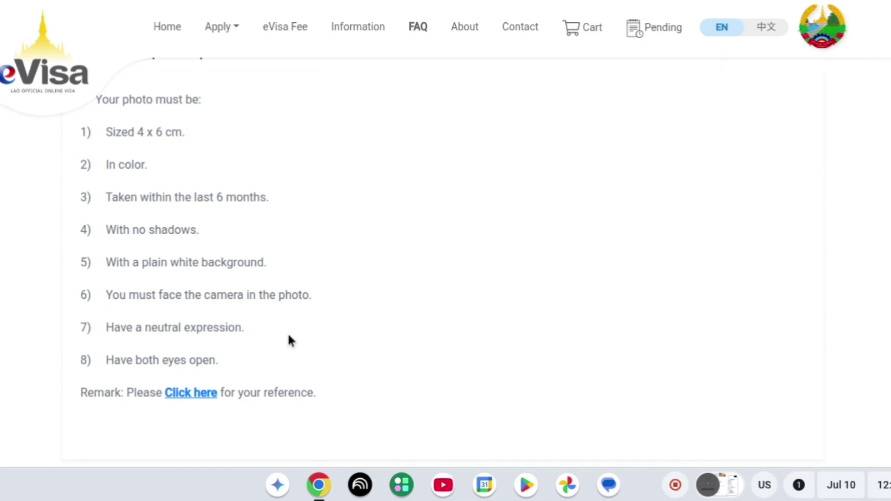
scroll(289, 339, down, 5)
scroll(289, 340, down, 15)
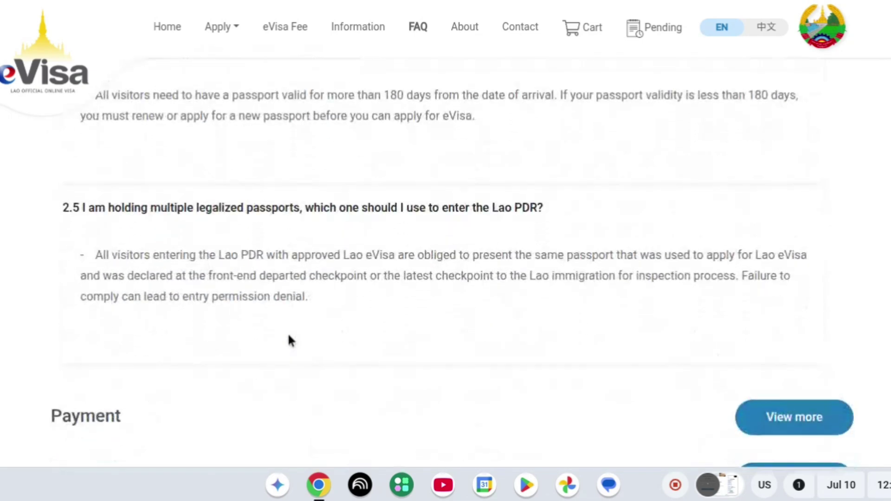